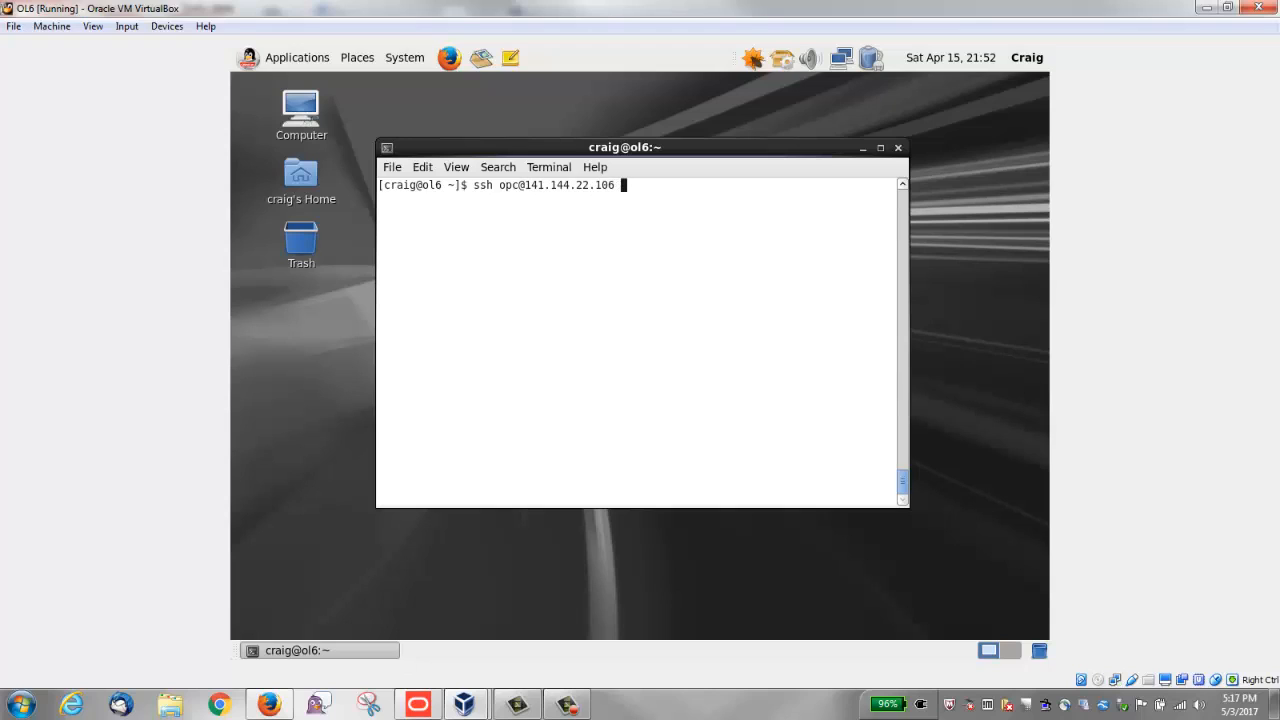
# Step: Complete the SSH command with identity file ~/.ssh/craig_Linux_key_01 and connect to the remote instance as opc
pyautogui.write('-i ~/.ssh/')
pyautogui.press('Tab')
pyautogui.press('Tab')
pyautogui.write('cra')
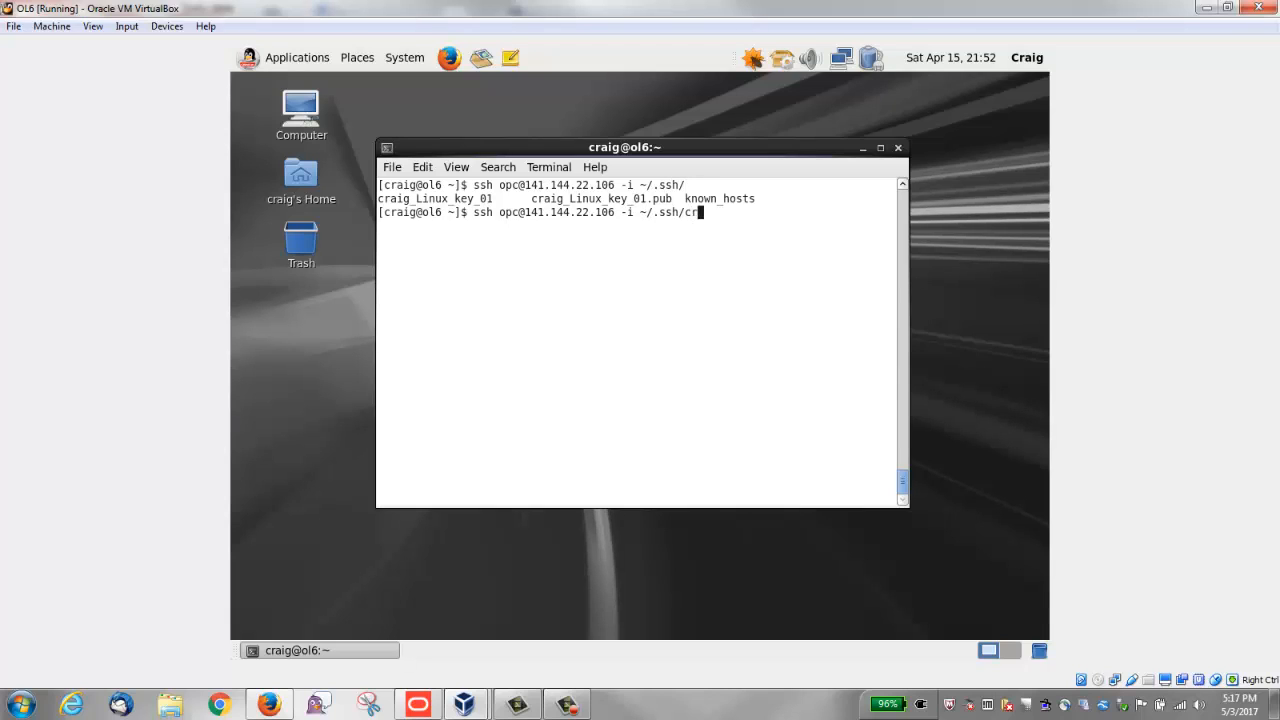
pyautogui.press('Tab')
pyautogui.press('Return')
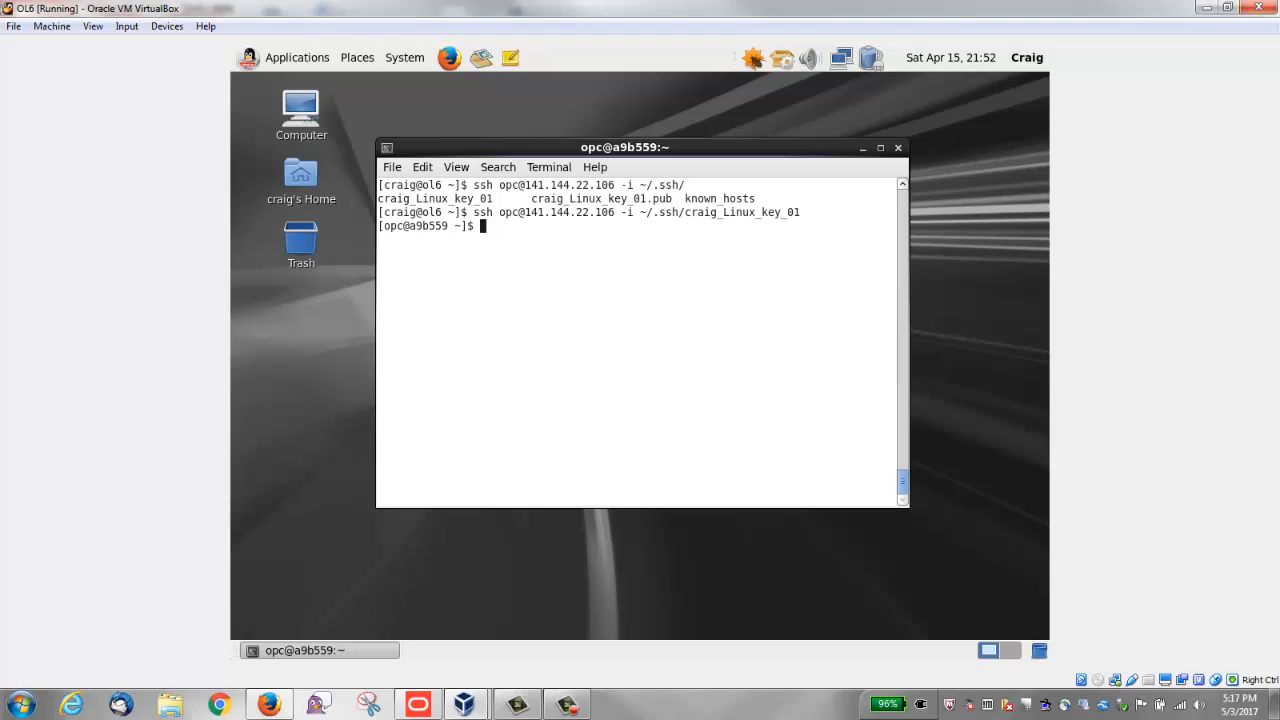
# Step: List the instance's disk devices matching /dev/xvd* in long format
pyautogui.write('ls -l /dev/xvd*')
pyautogui.press('Return')
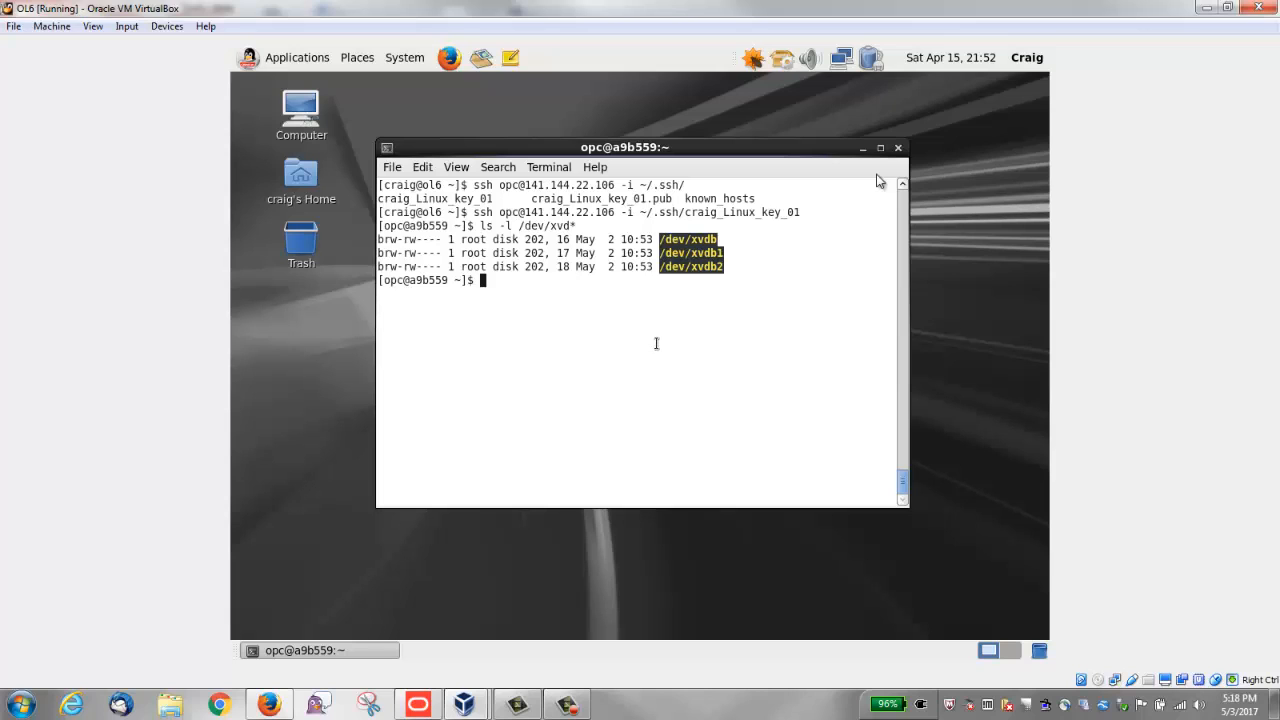
# Step: Switch to Firefox and start a new storage volume named craig_storage_vol_01 in the Oracle Compute console
pyautogui.click(268, 705)
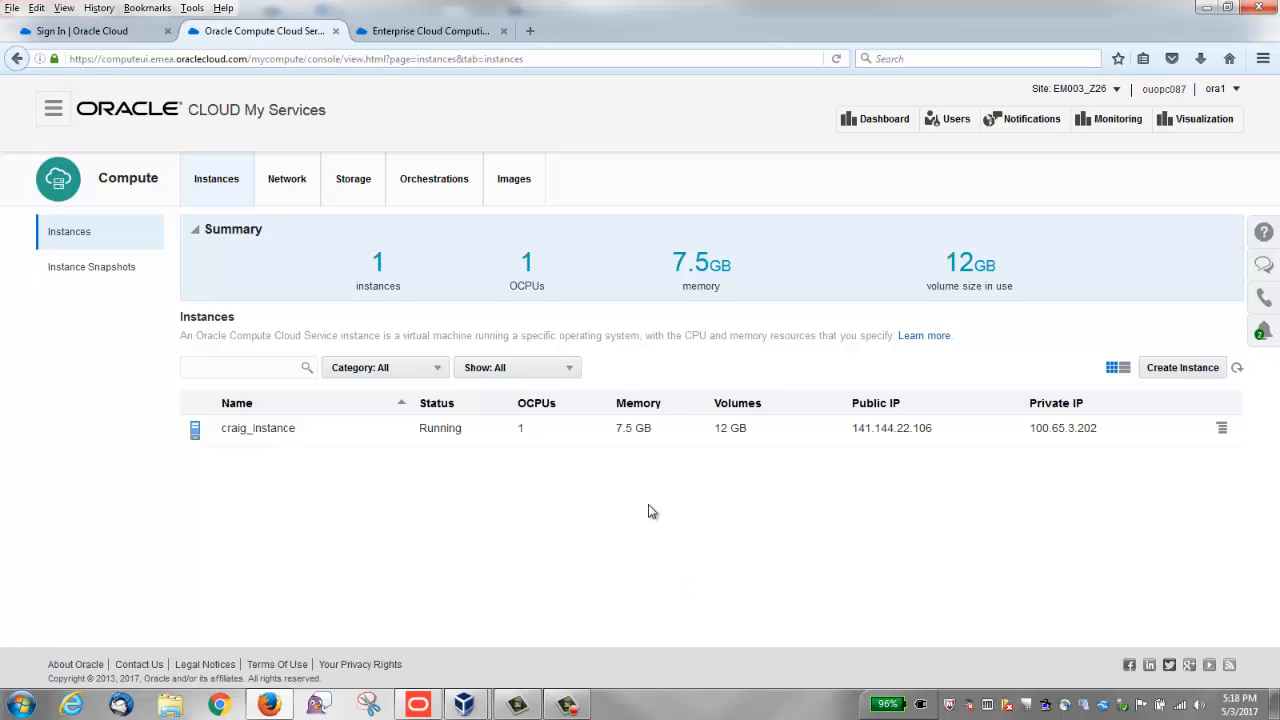
pyautogui.click(353, 182)
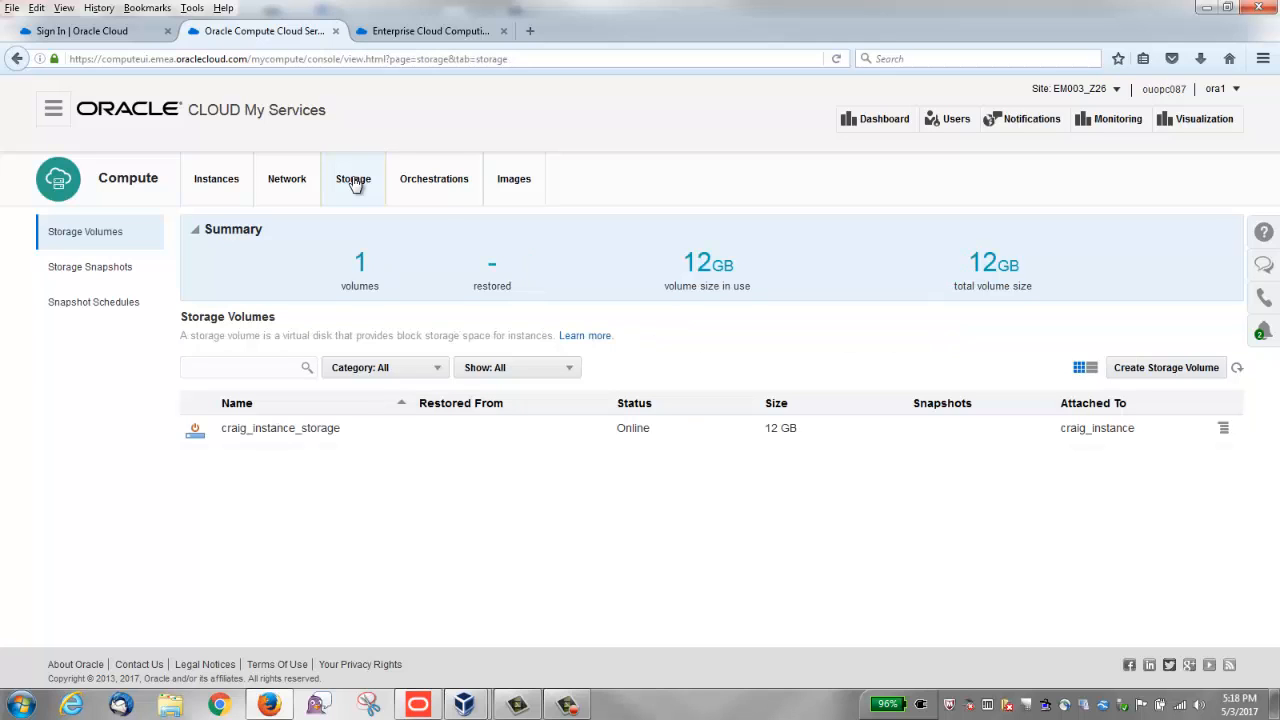
pyautogui.click(1147, 368)
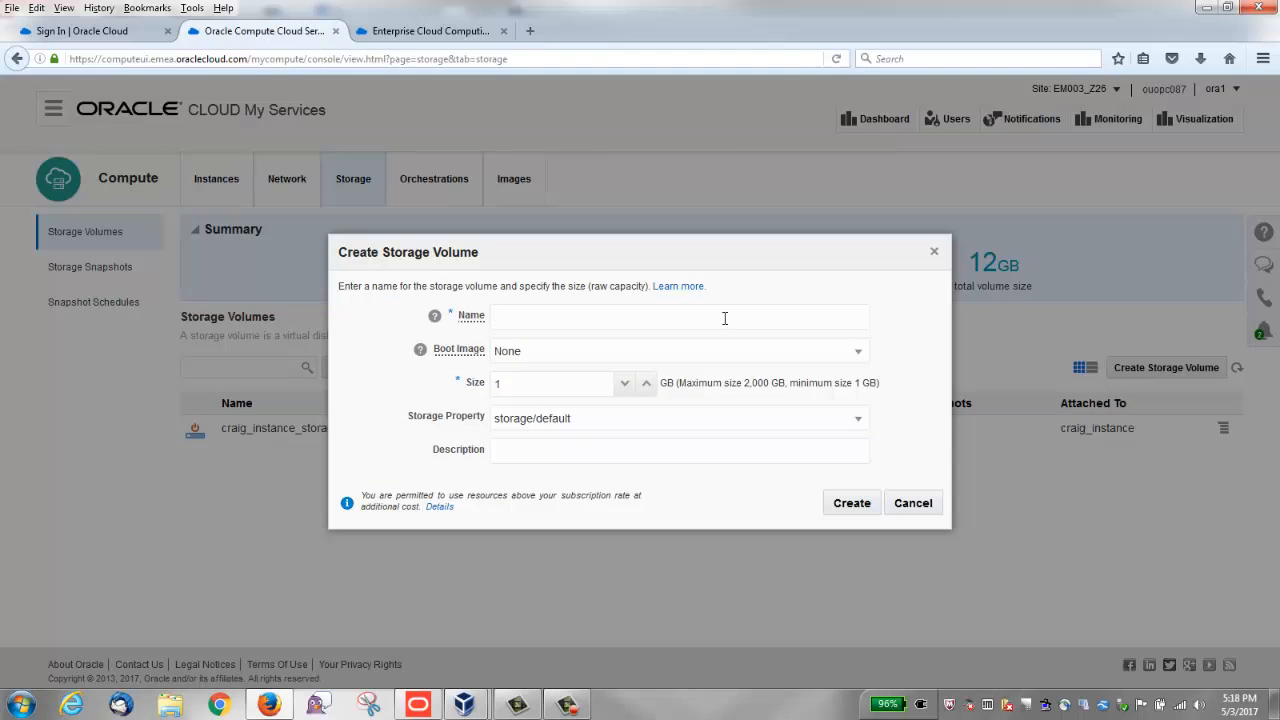
pyautogui.write('craig_storage_vol_01')
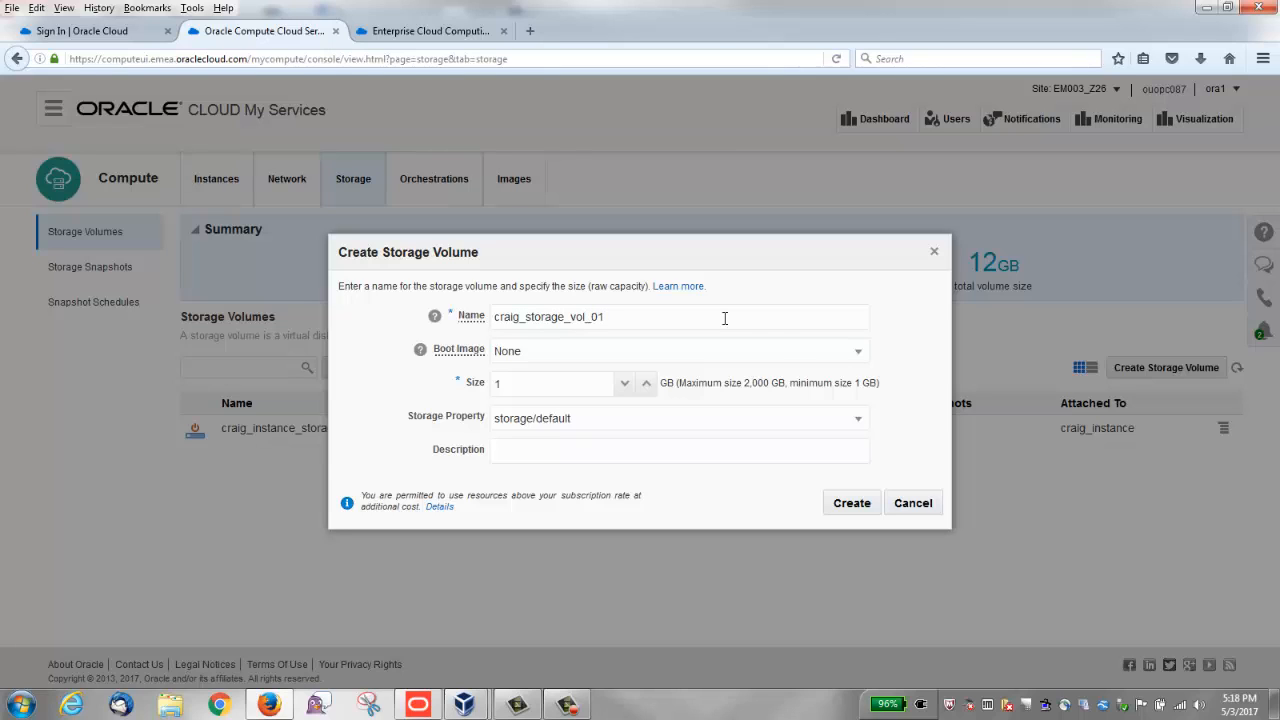
# Step: Set the new volume's size to 50 GB, keeping boot image None and storage property storage/default
pyautogui.click(857, 352)
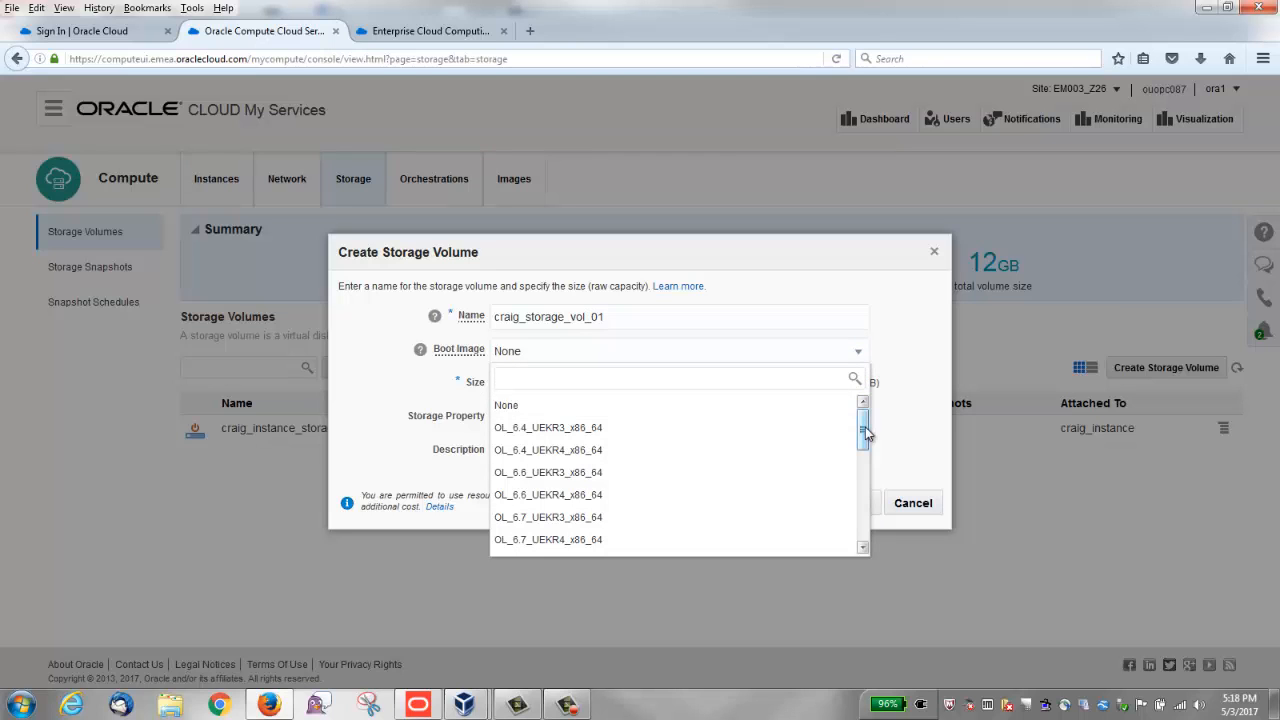
pyautogui.moveTo(866, 420)
pyautogui.mouseDown()
pyautogui.moveTo(863, 523)
pyautogui.moveTo(866, 413)
pyautogui.mouseUp()
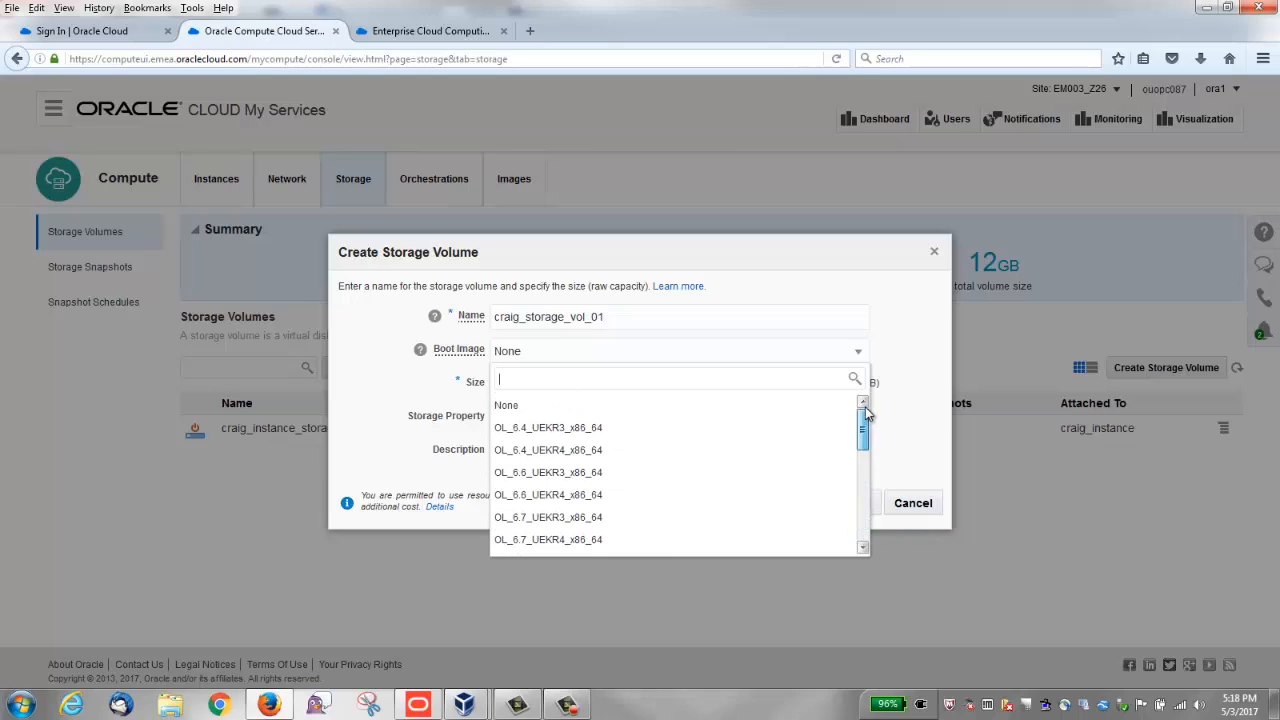
pyautogui.click(766, 410)
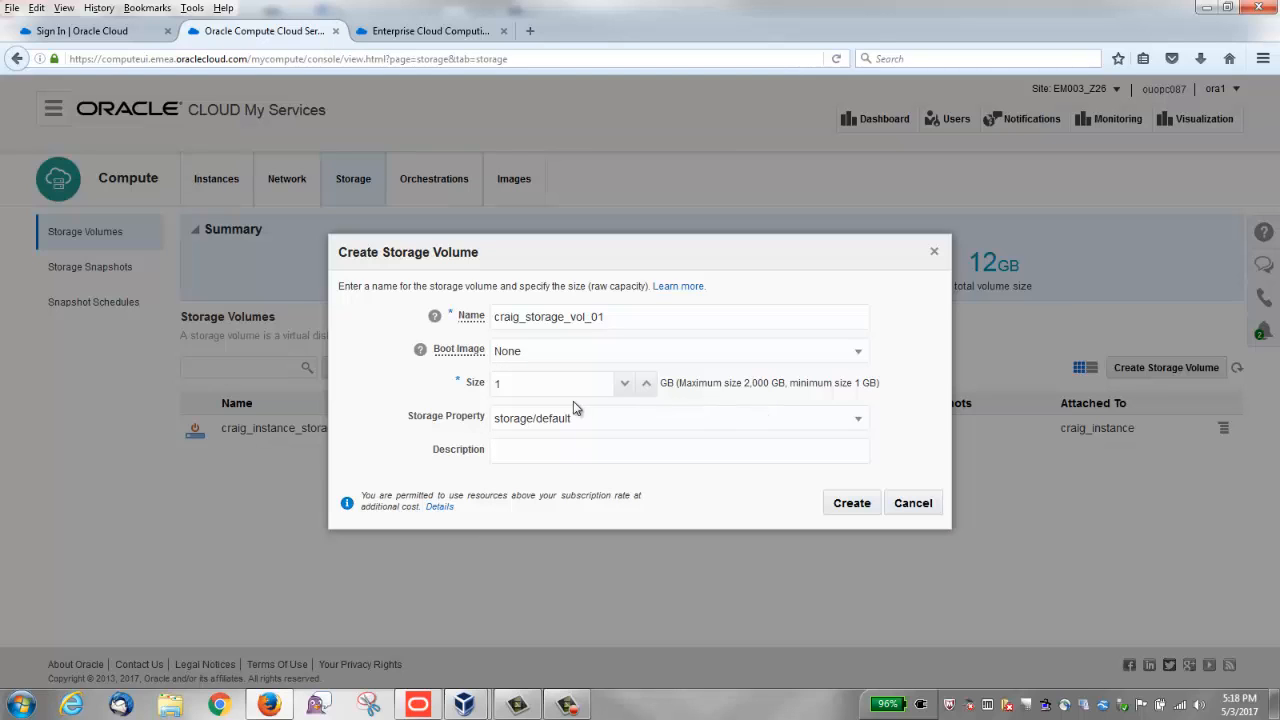
pyautogui.doubleClick(532, 381)
pyautogui.write('50')
pyautogui.click(857, 421)
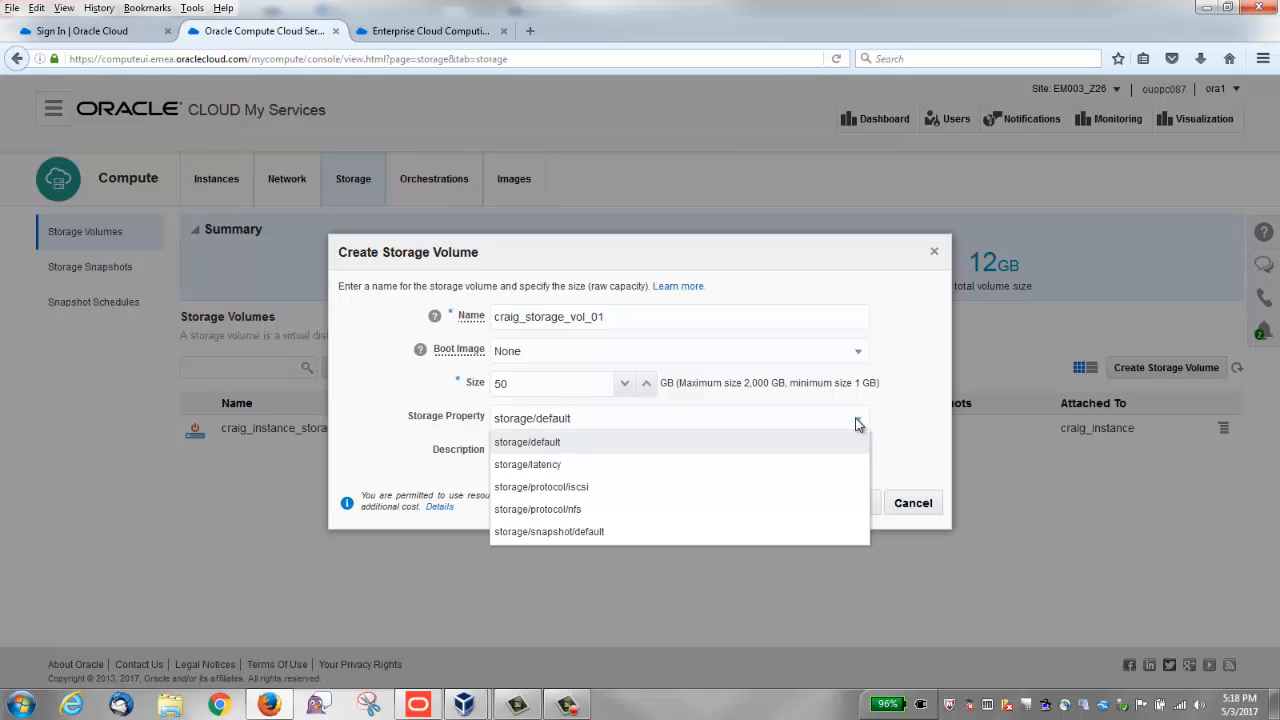
pyautogui.click(857, 421)
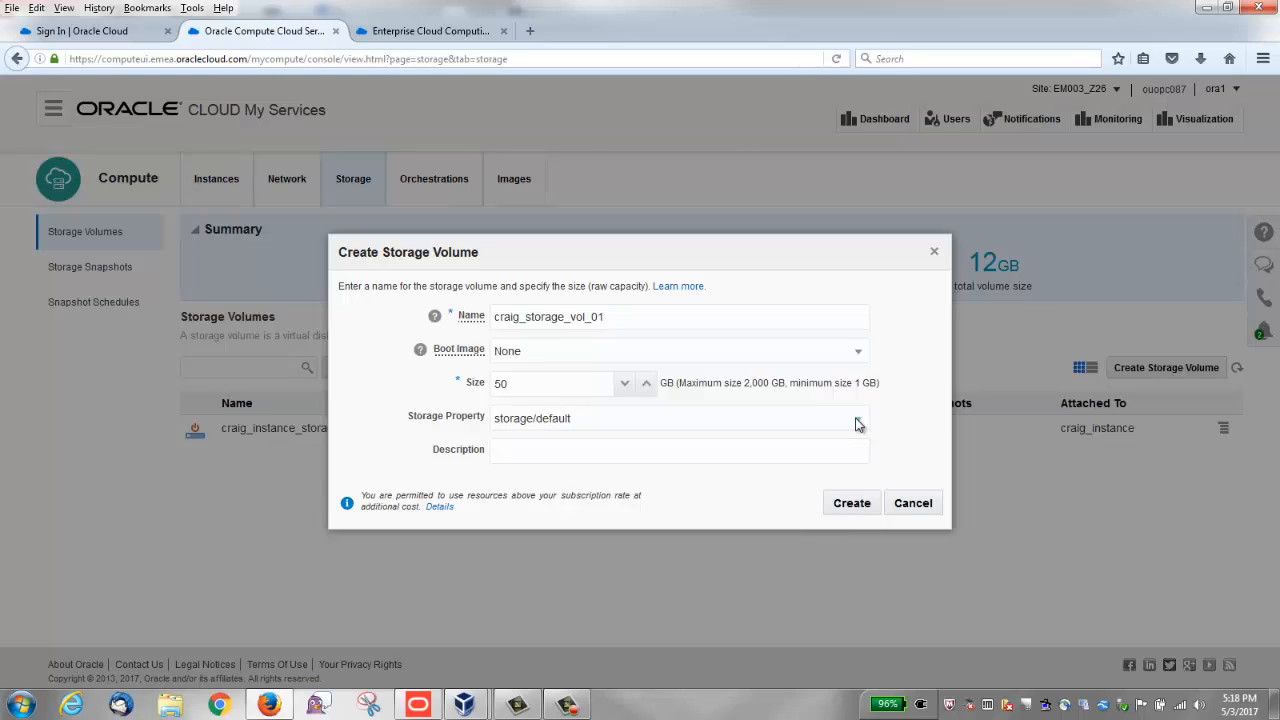
# Step: Enter the description "Storage volume for data and applications" and create the storage volume
pyautogui.click(772, 451)
pyautogui.write('Storage volume for data and ap')
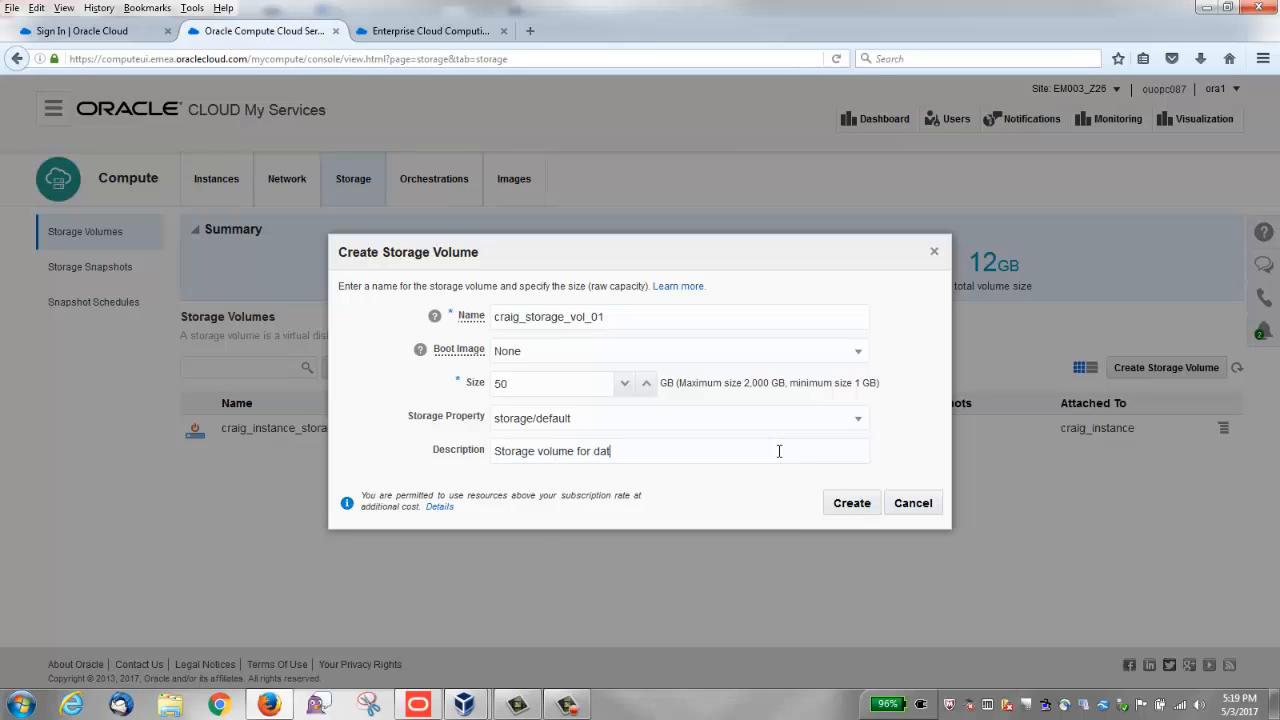
pyautogui.write('plications.')
pyautogui.click(853, 501)
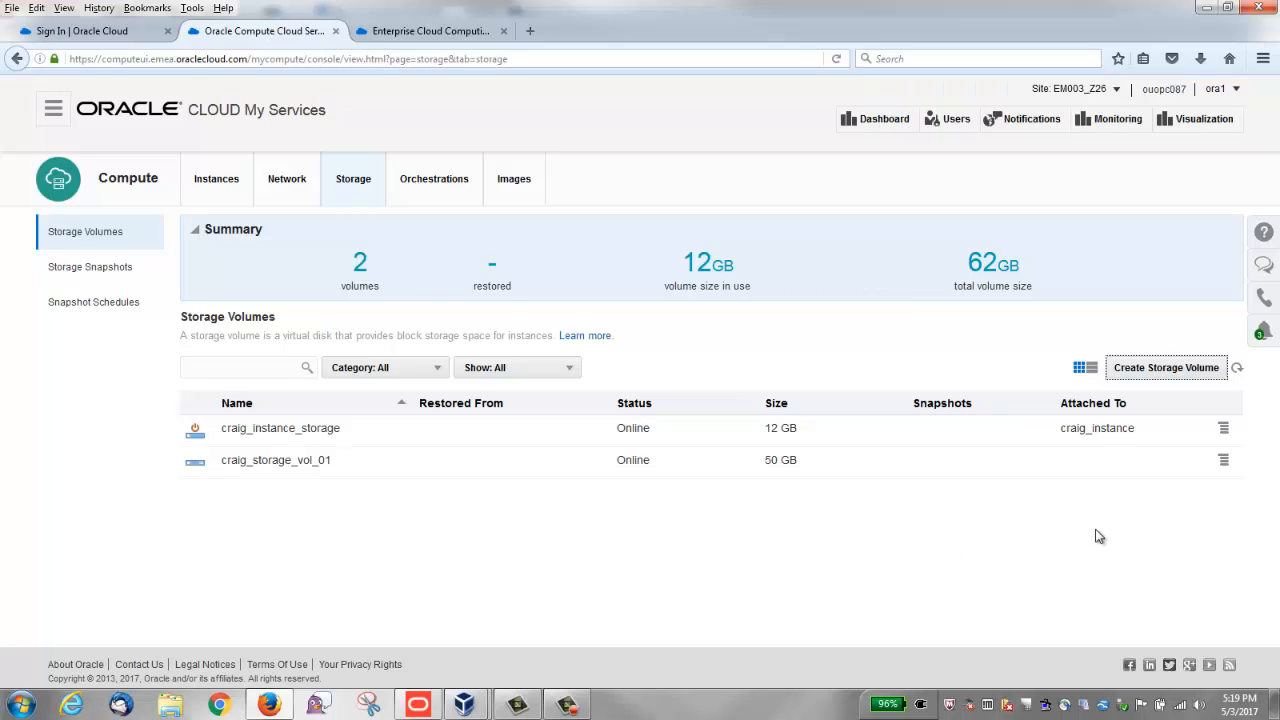
# Step: Attach craig_storage_vol_01 to craig_instance as disk 2, and view the instances list
pyautogui.click(1223, 462)
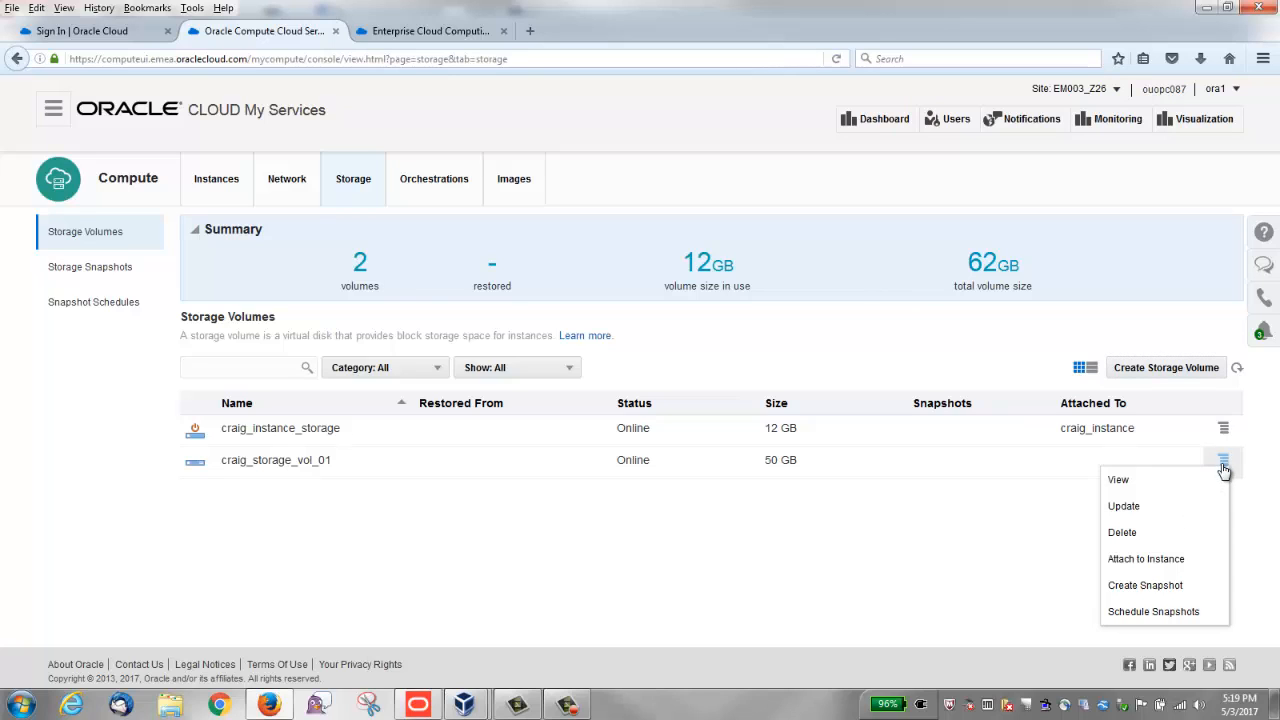
pyautogui.click(1156, 560)
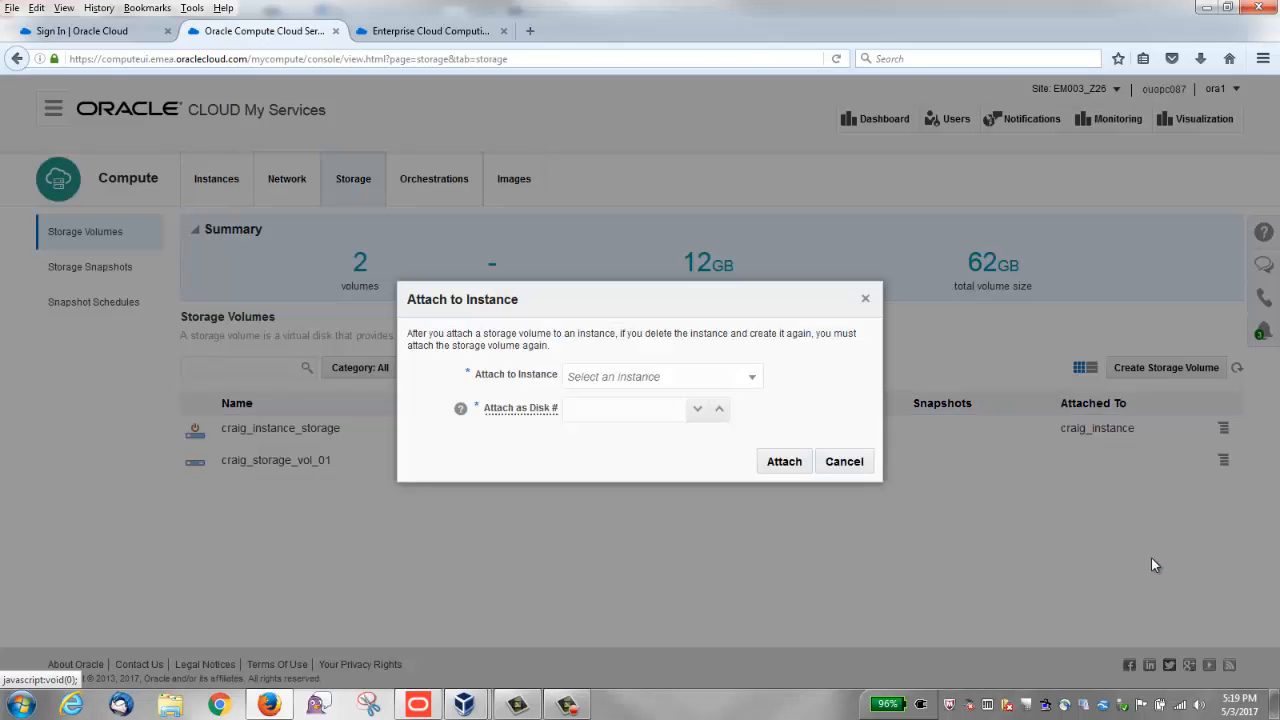
pyautogui.click(755, 380)
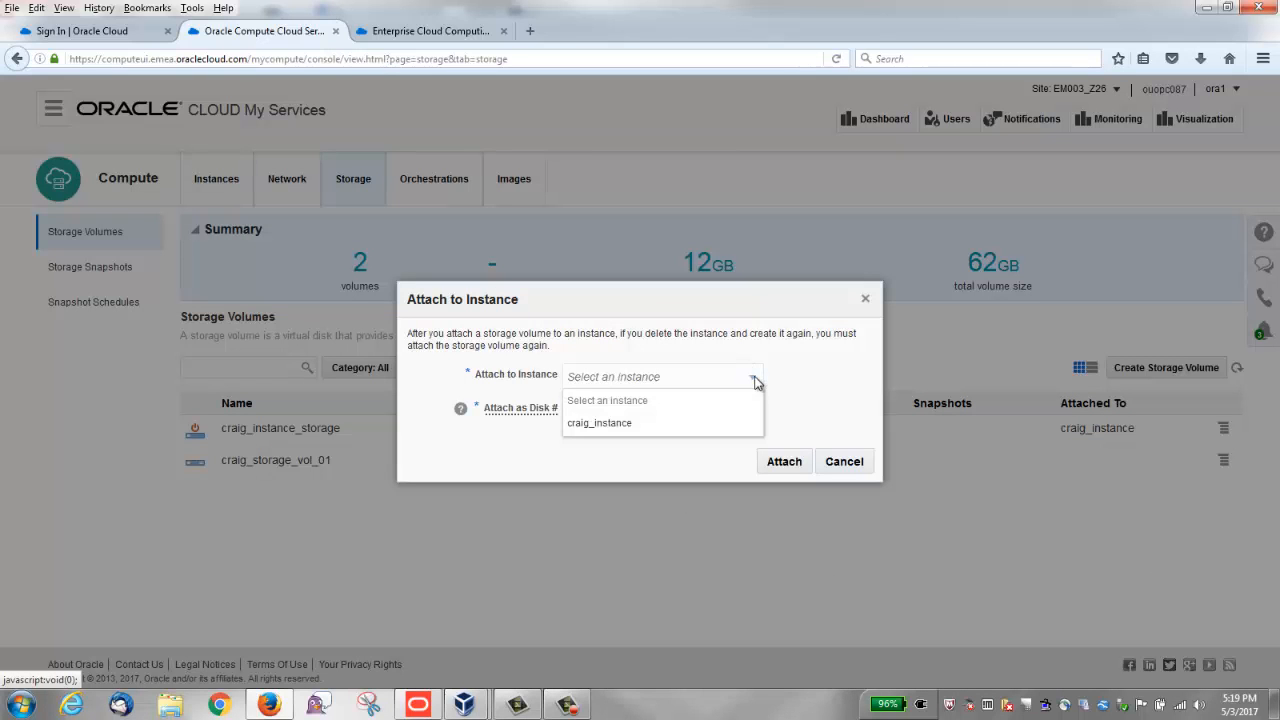
pyautogui.click(658, 425)
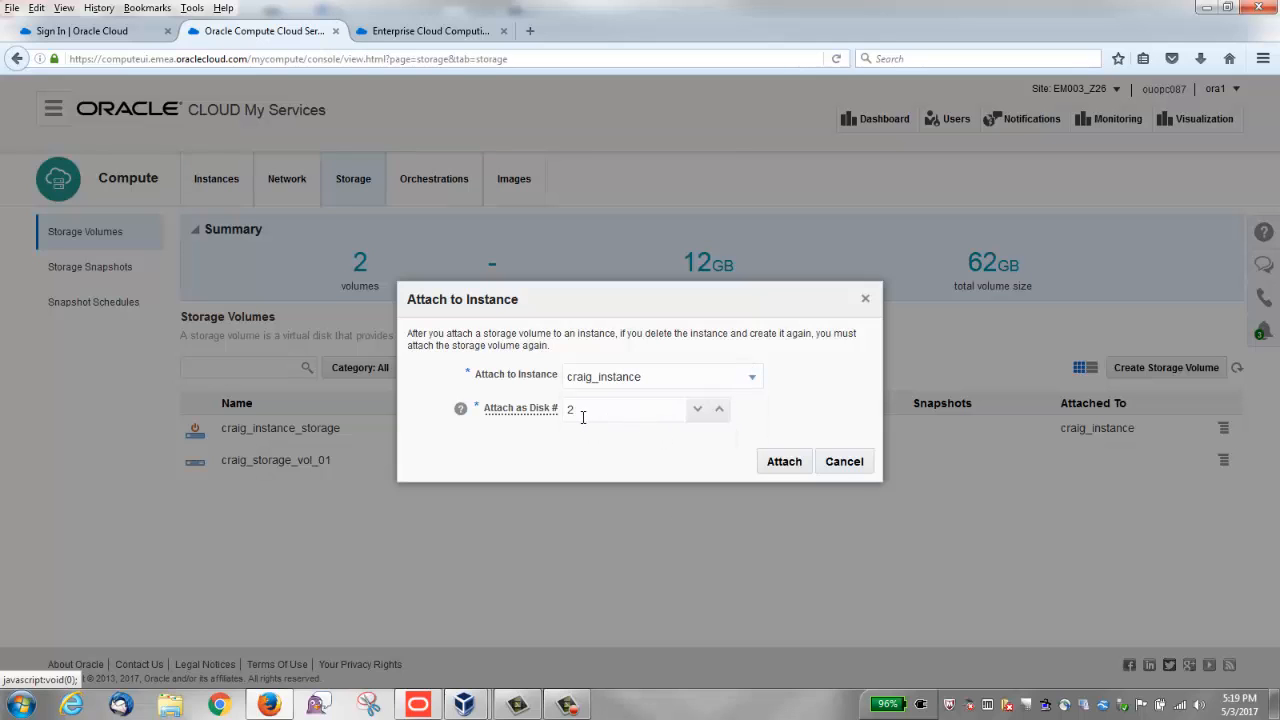
pyautogui.click(784, 470)
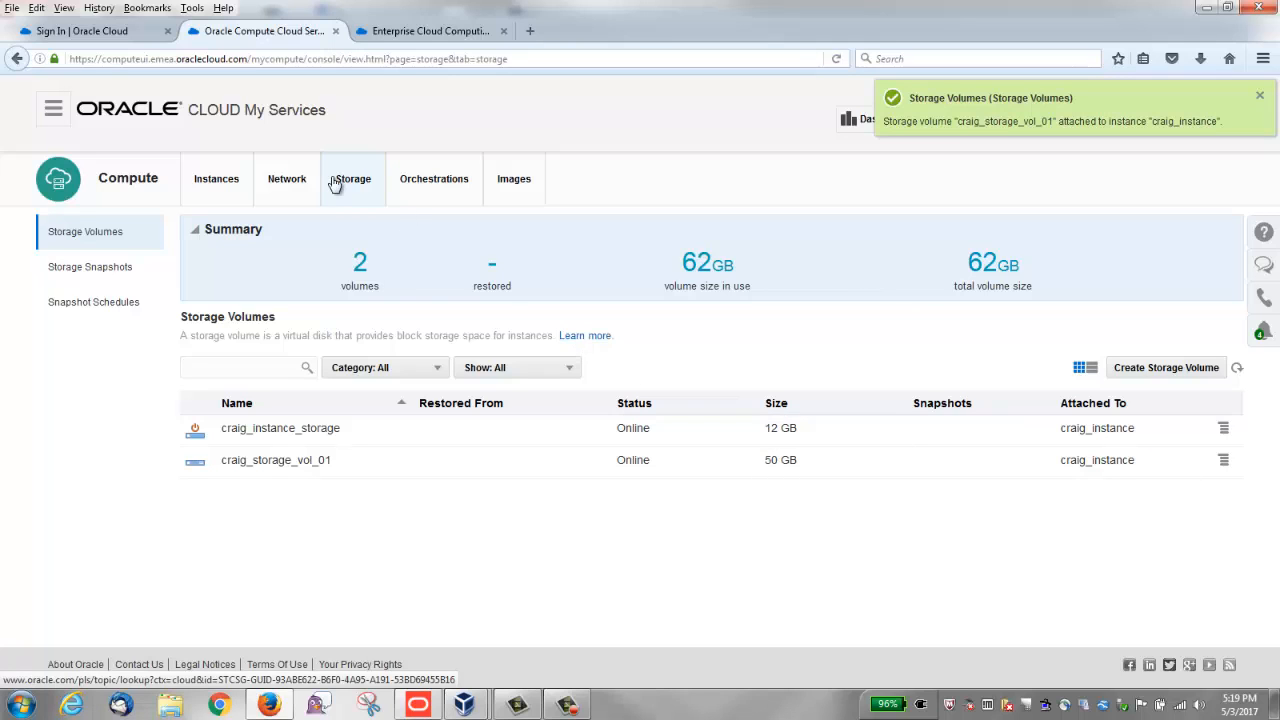
pyautogui.click(210, 182)
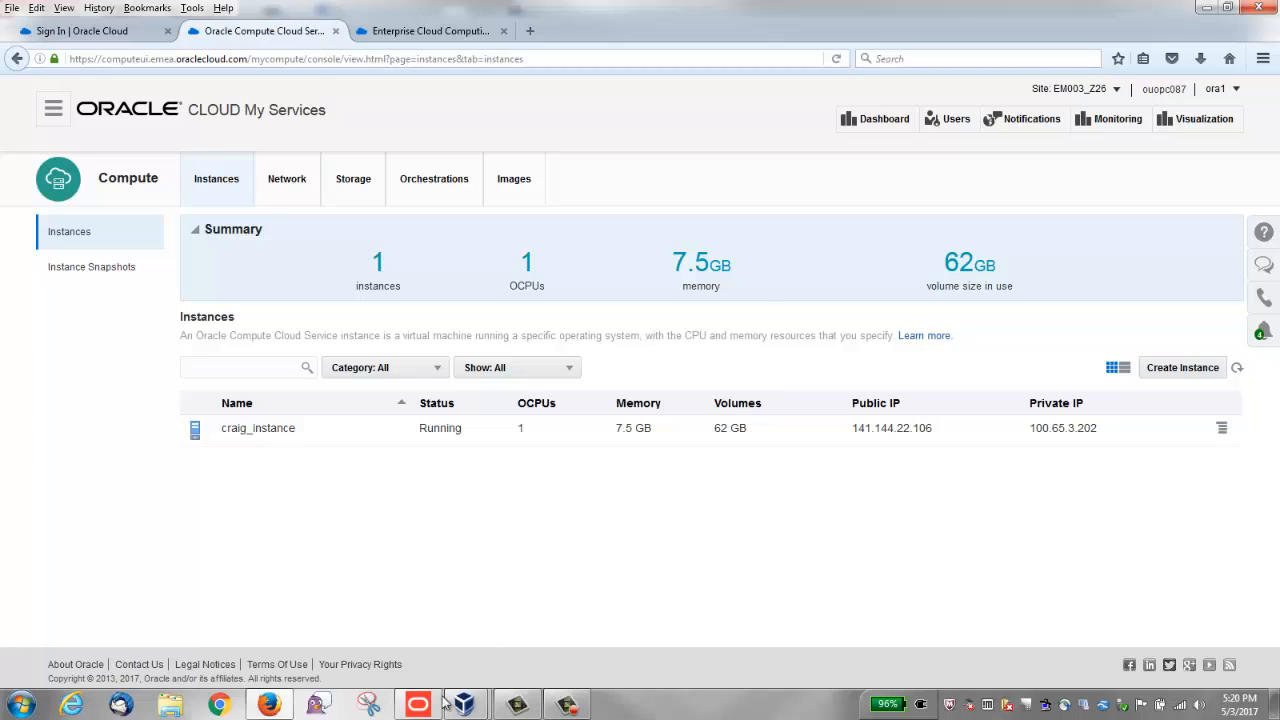
# Step: Switch to the OL6 virtual machine's terminal and rerun the long listing of /dev/xvd*
pyautogui.moveTo(463, 704)
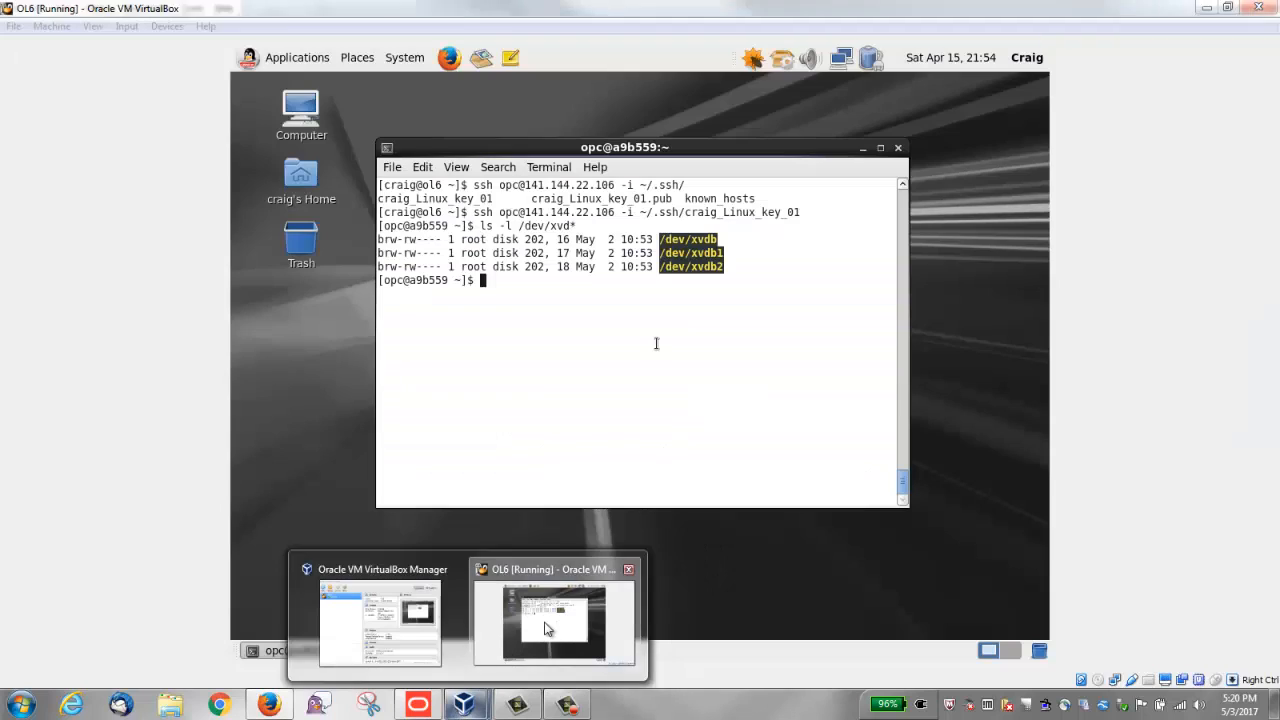
pyautogui.click(540, 630)
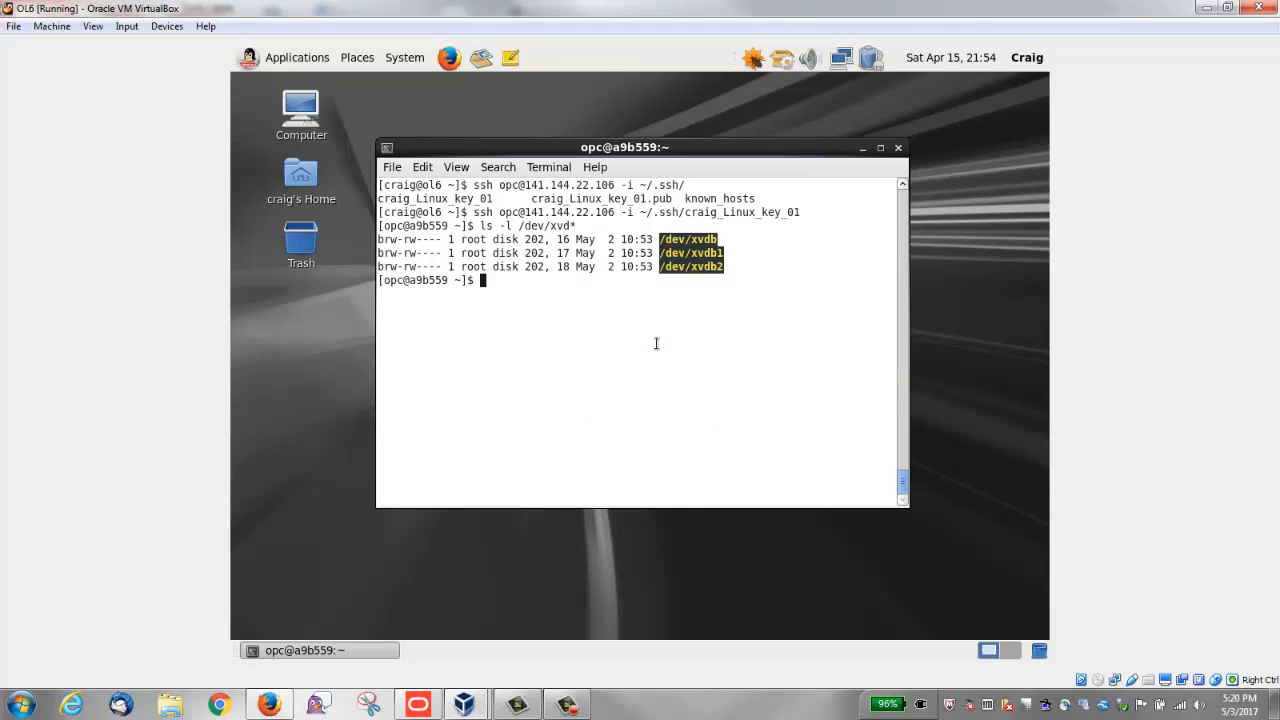
pyautogui.press('Up')
pyautogui.press('Return')
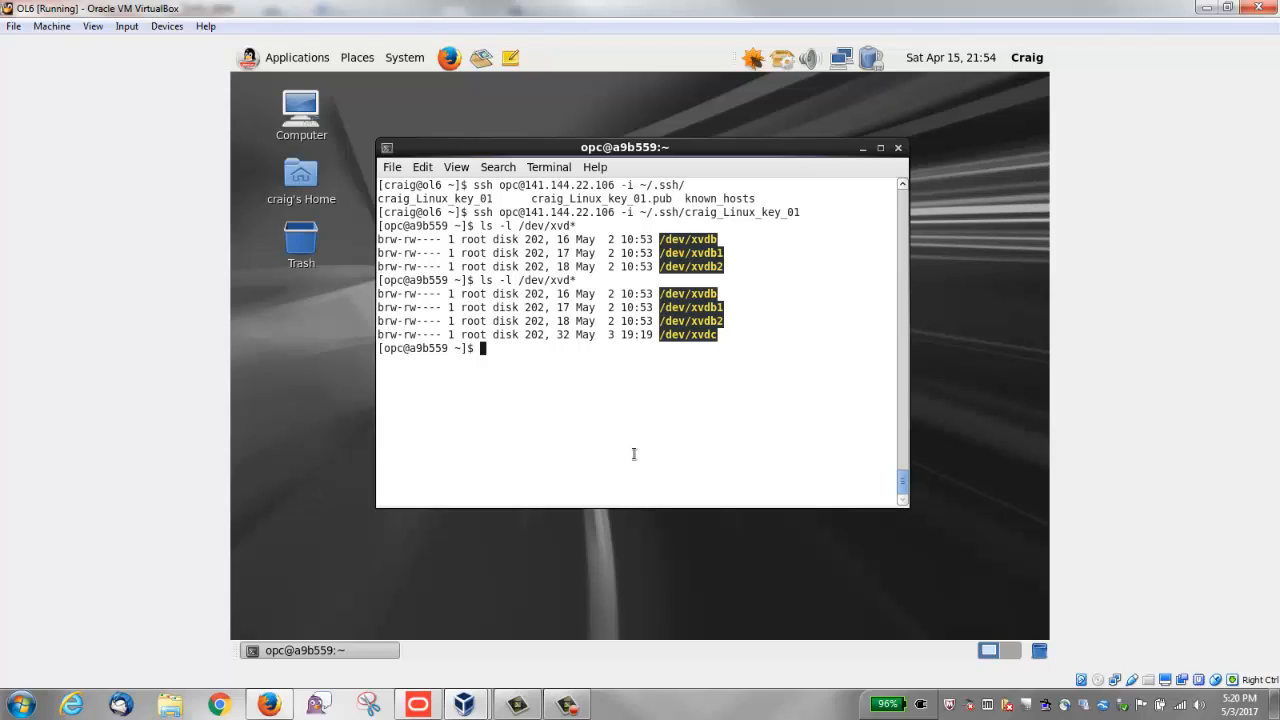
# Step: List the disk partitions with sudo fdisk -l filtered by grep xvd, and examine the /dev/xvdc line
pyautogui.write('sudo fdisk -l |grep xvd')
pyautogui.press('Return')
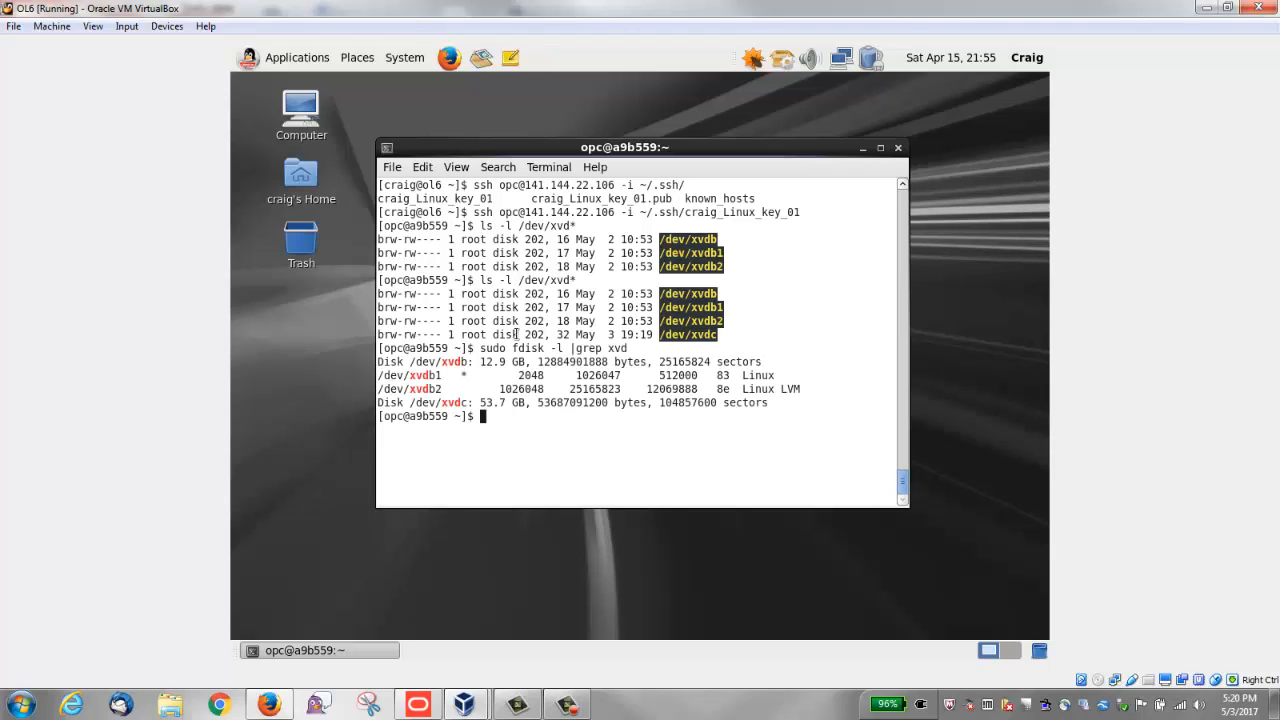
pyautogui.tripleClick(458, 400)
pyautogui.click(639, 455)
# Step: Create an ext3 file system on /dev/xvdc with sudo mkfs
pyautogui.write('sudo mkfs -t ext3 /dev/xvdc')
pyautogui.press('Return')
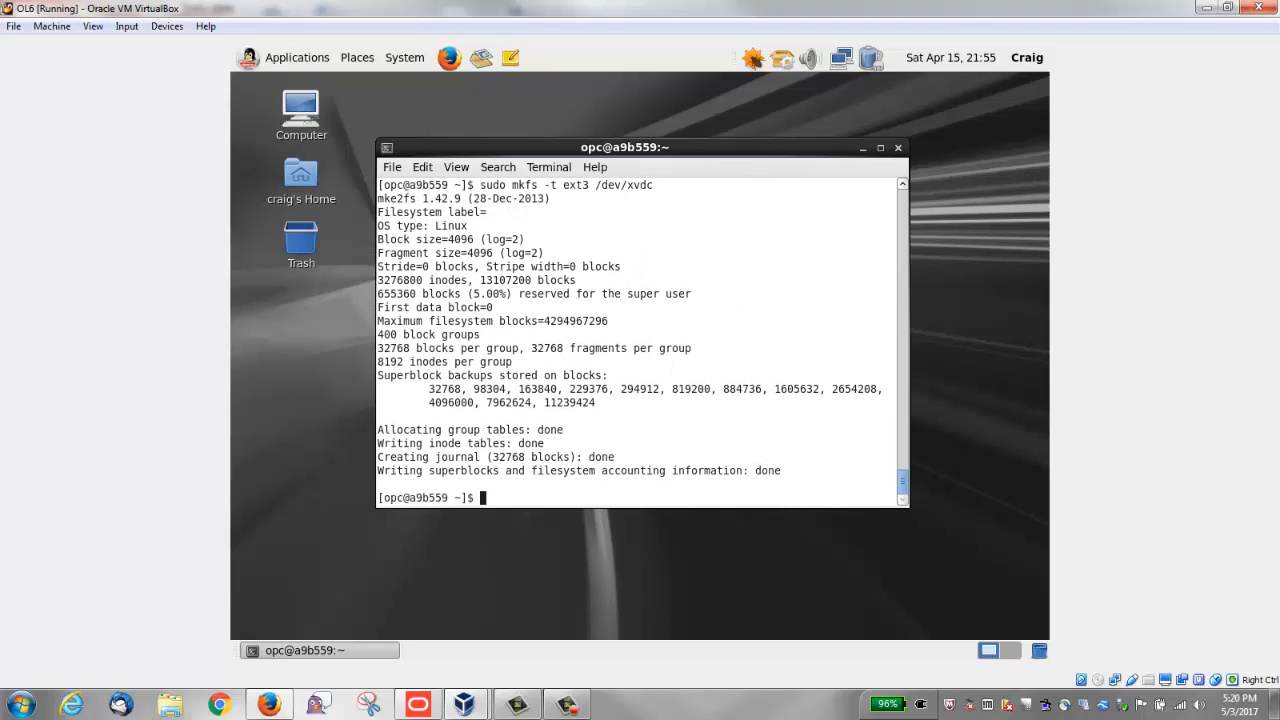
# Step: Create the mount point directory /mnt/storage with sudo
pyautogui.write('sudo mkdir /mnt/storage')
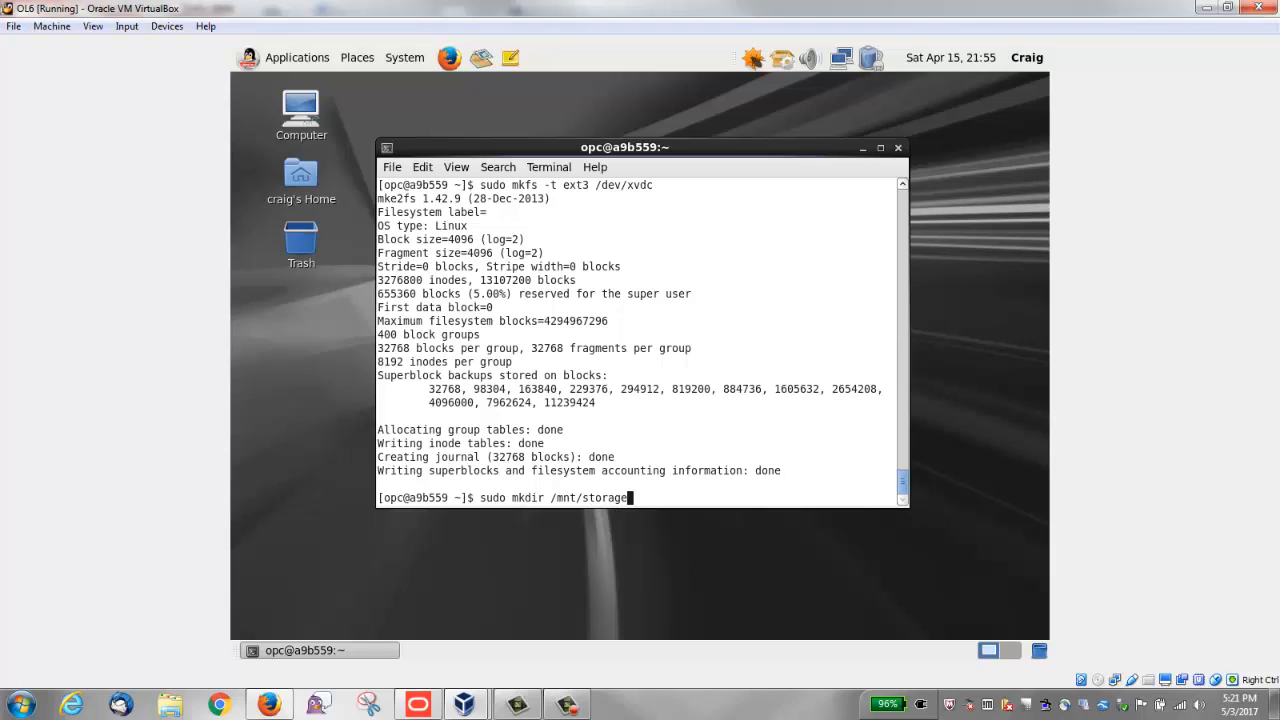
pyautogui.press('Return')
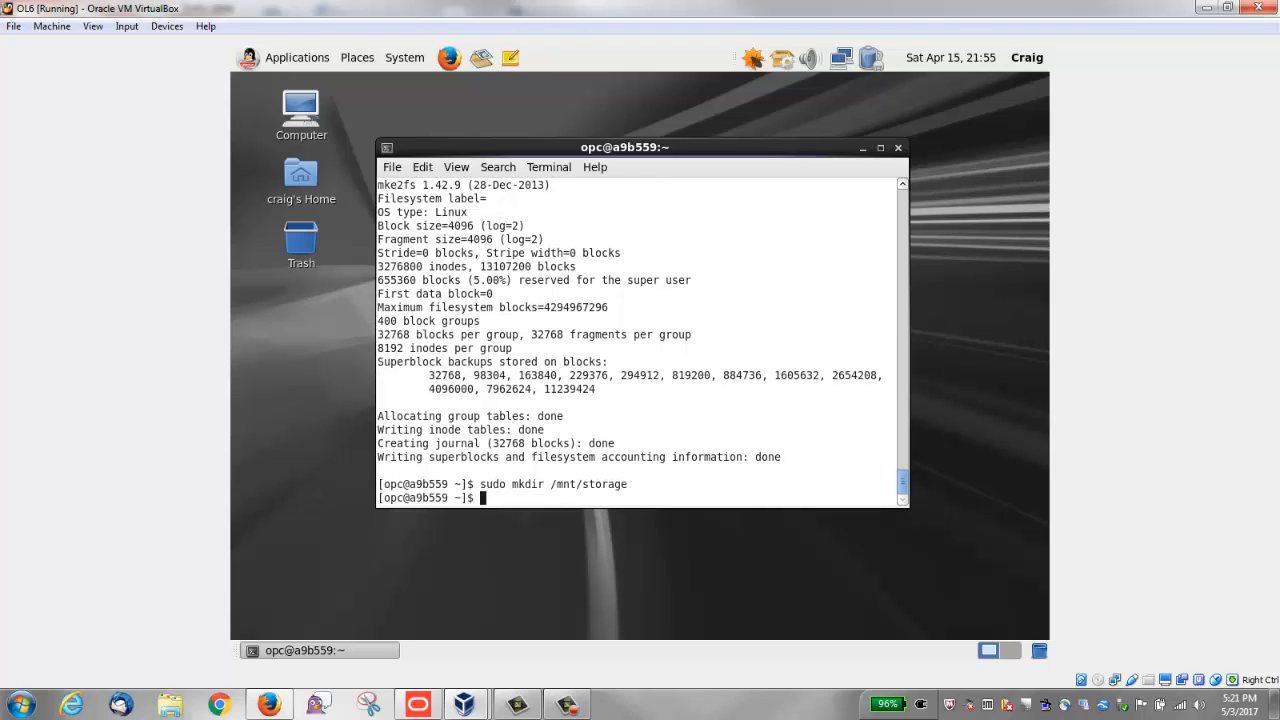
# Step: Mount /dev/xvdc on /mnt/storage with sudo
pyautogui.write('sudo mount /dev/xvd')
pyautogui.write('c')
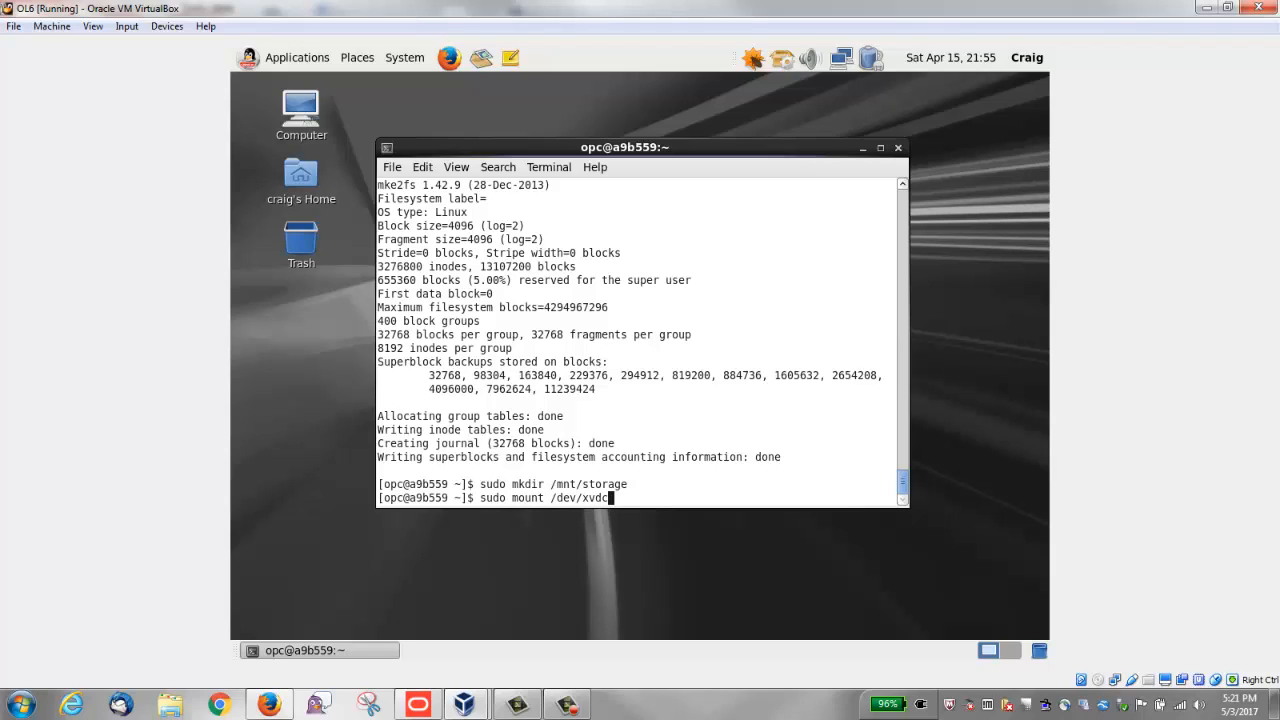
pyautogui.write(' /mnt/storage')
pyautogui.press('Return')
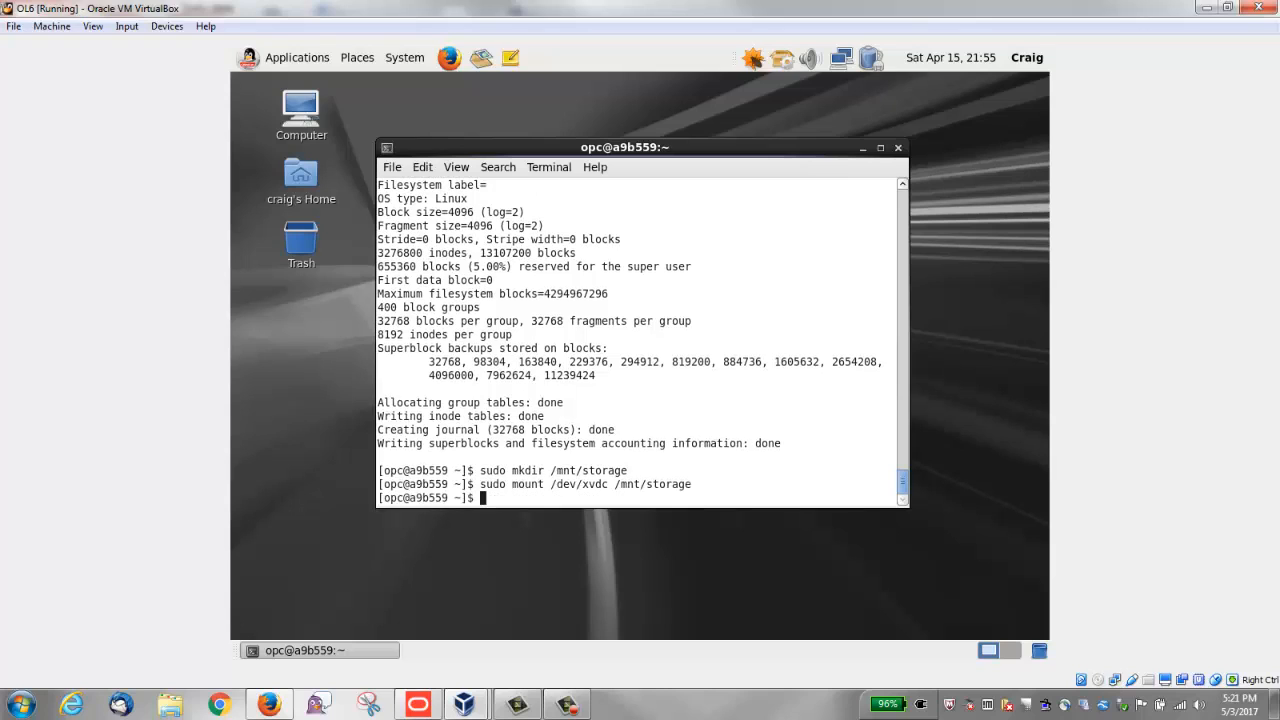
# Step: Show file system usage with df -h and examine the /dev/xvdc entry
pyautogui.write('df -h')
pyautogui.press('Return')
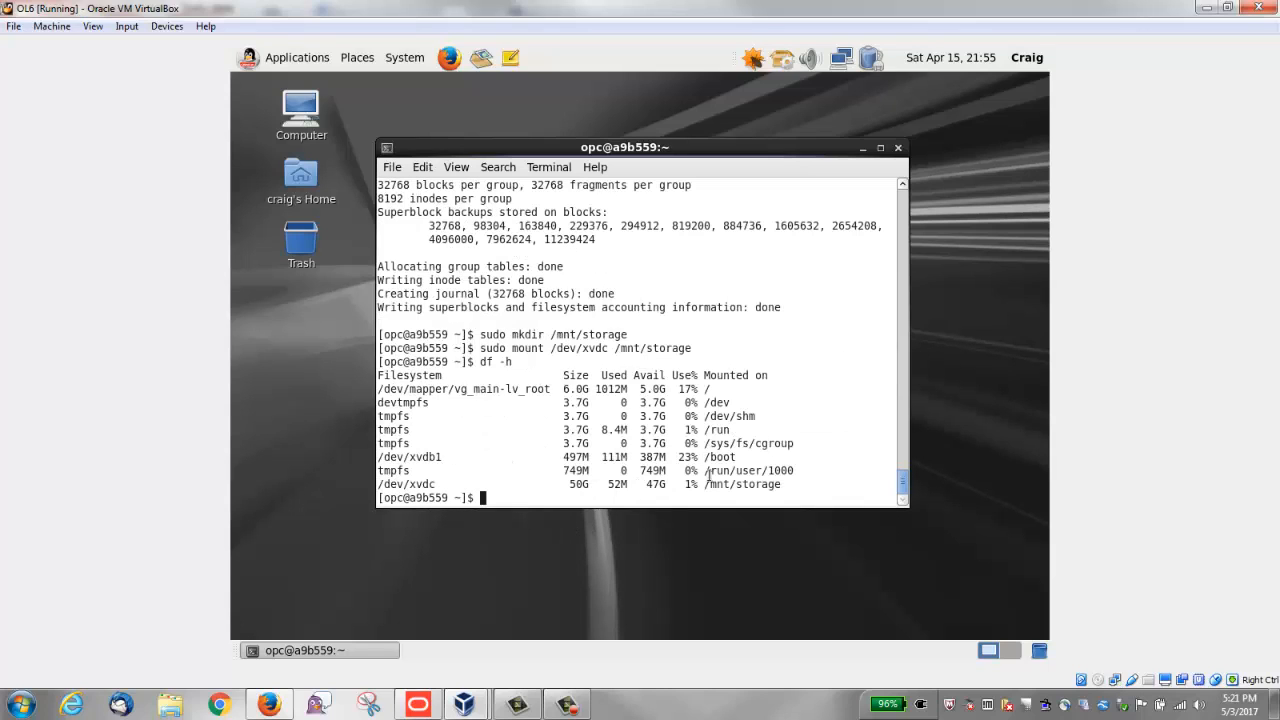
pyautogui.tripleClick(670, 487)
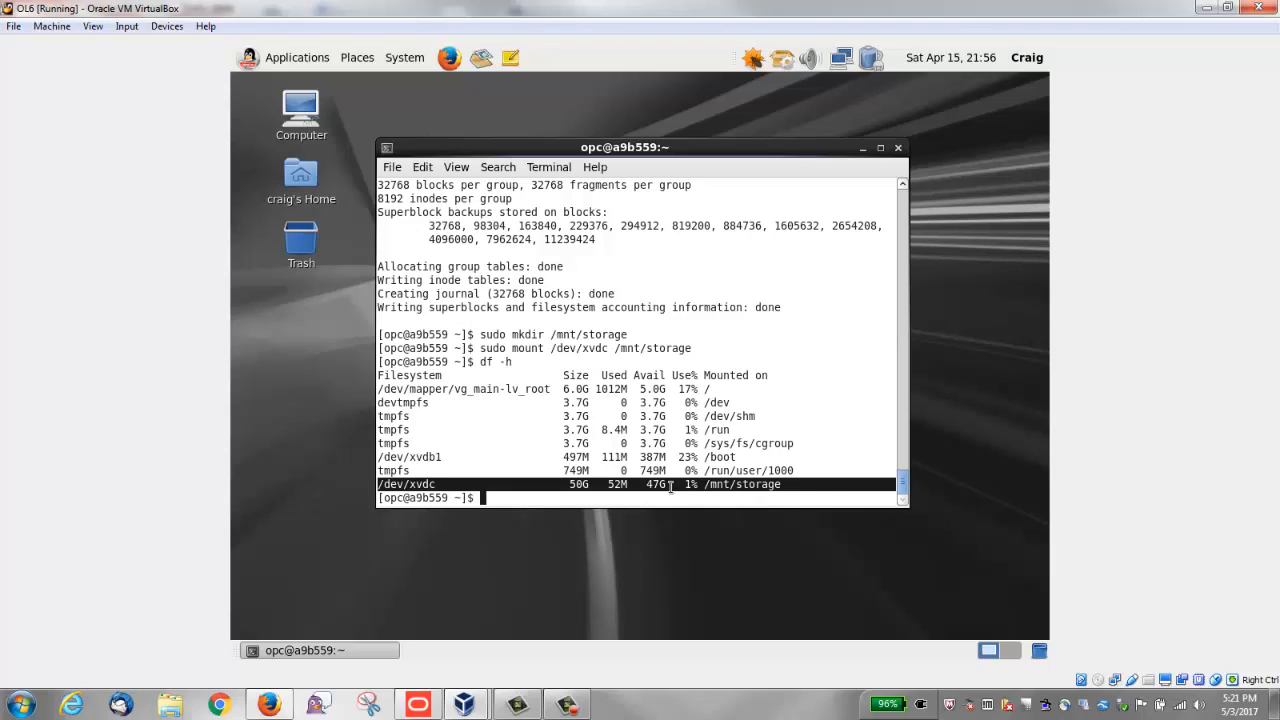
pyautogui.click(784, 432)
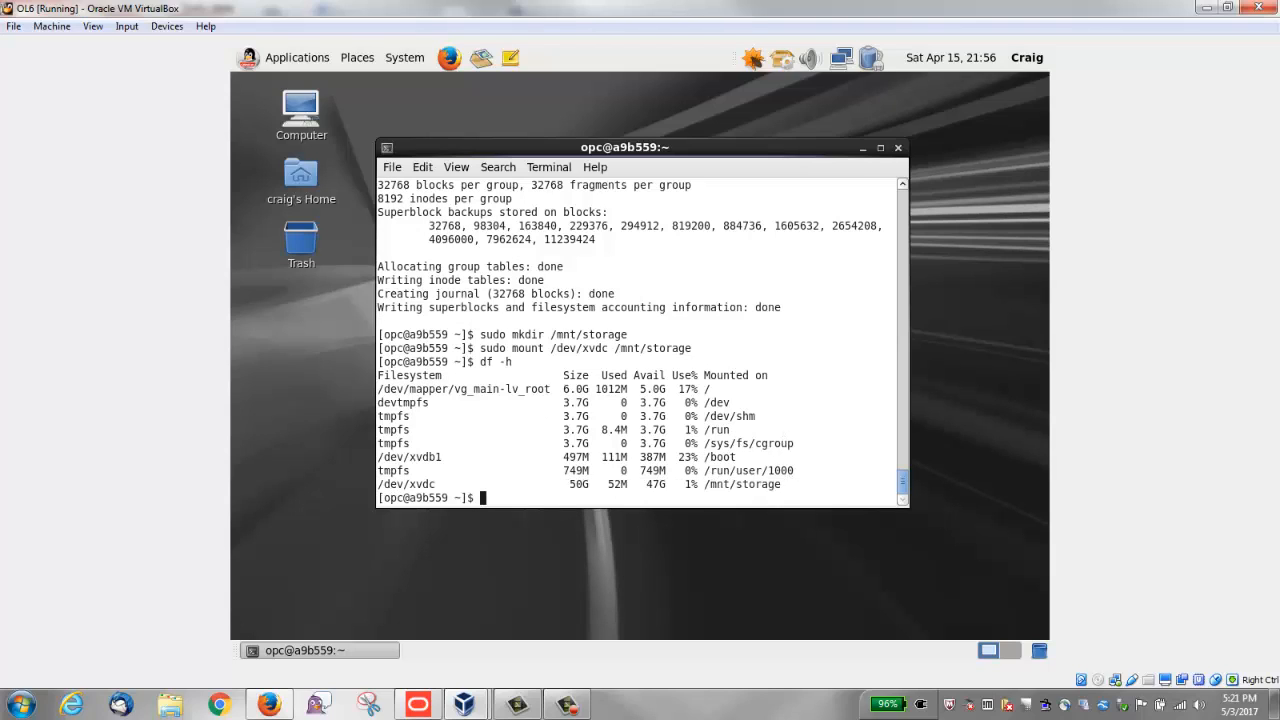
# Step: Copy all /boot/vmlinuz-* files to /mnt/storage with sudo
pyautogui.write('sudo cp /boot/vmlinuz-')
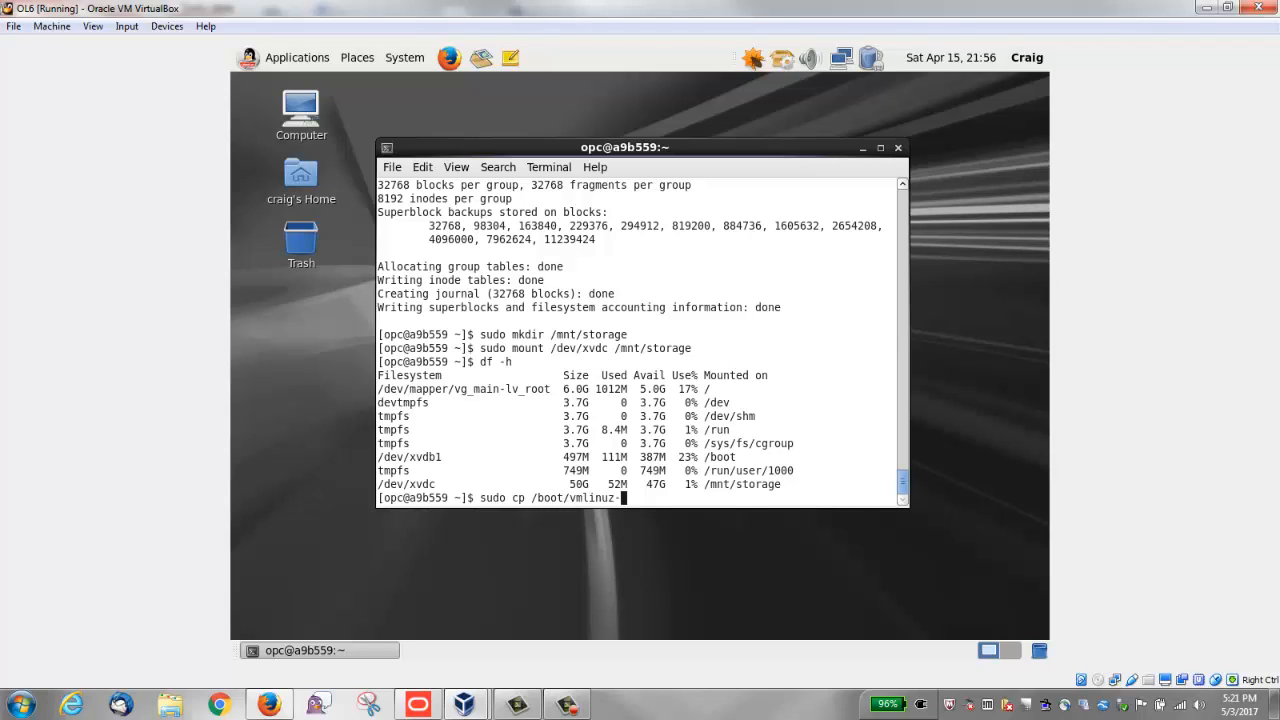
pyautogui.write('* /mnt/storage')
pyautogui.press('Return')
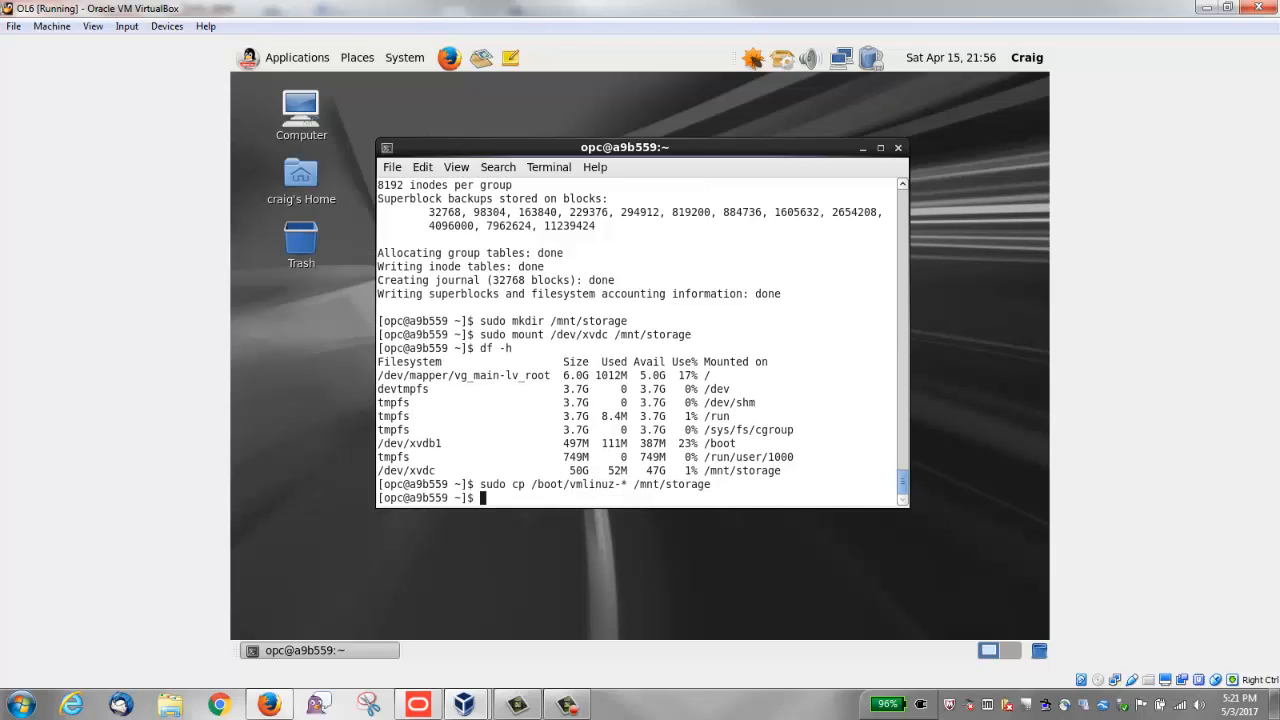
# Step: List the contents of /mnt/storage in long format
pyautogui.write('ls -l /mnt/storage')
pyautogui.press('Return')
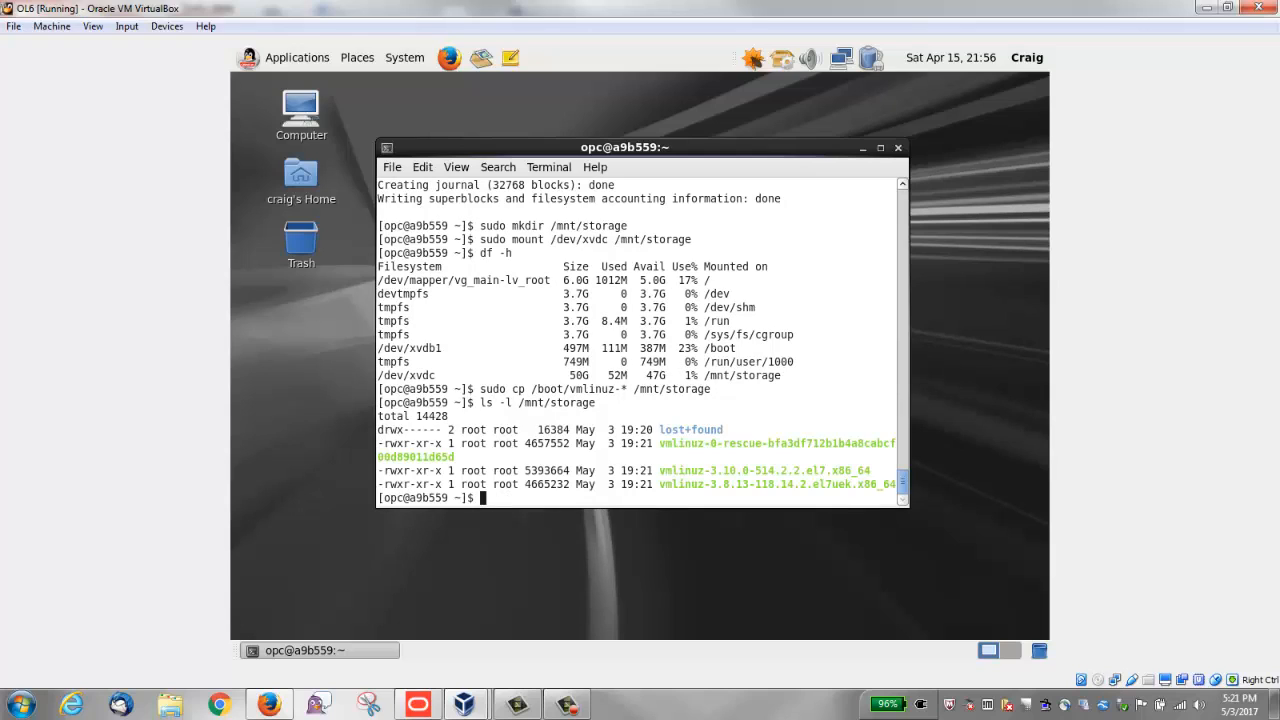